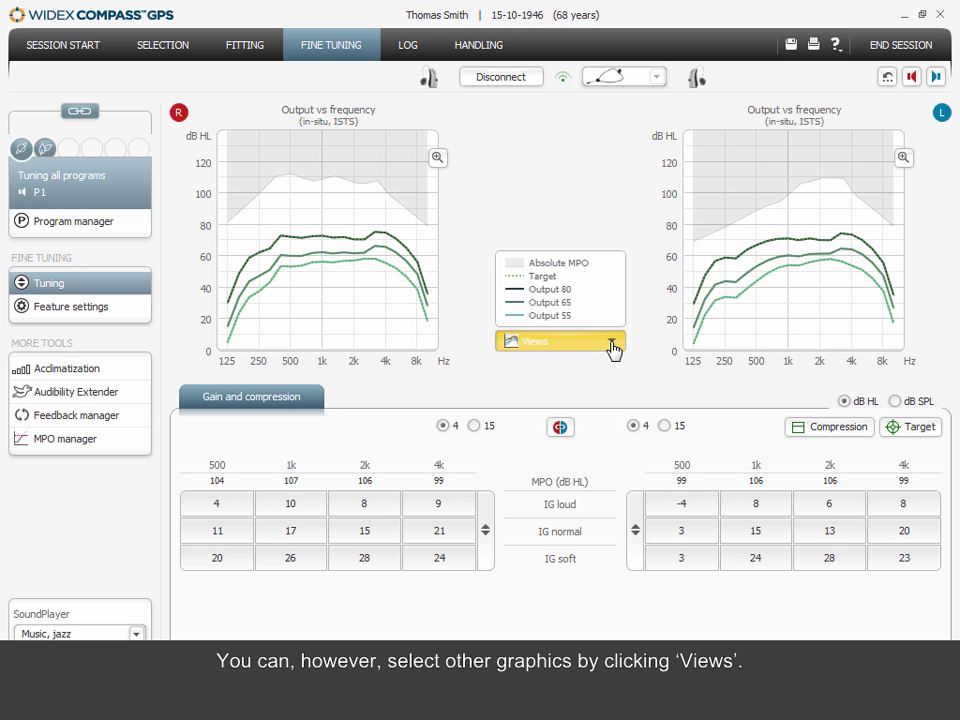
Examine the graph view choices and display options for the Output vs frequency charts.
click(611, 344)
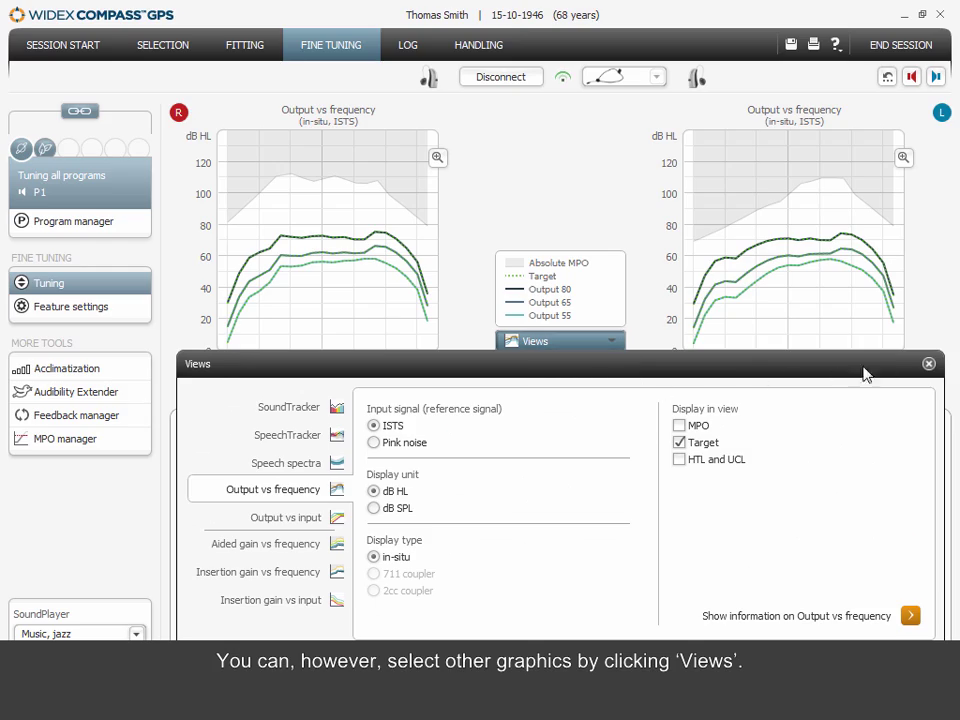
click(928, 363)
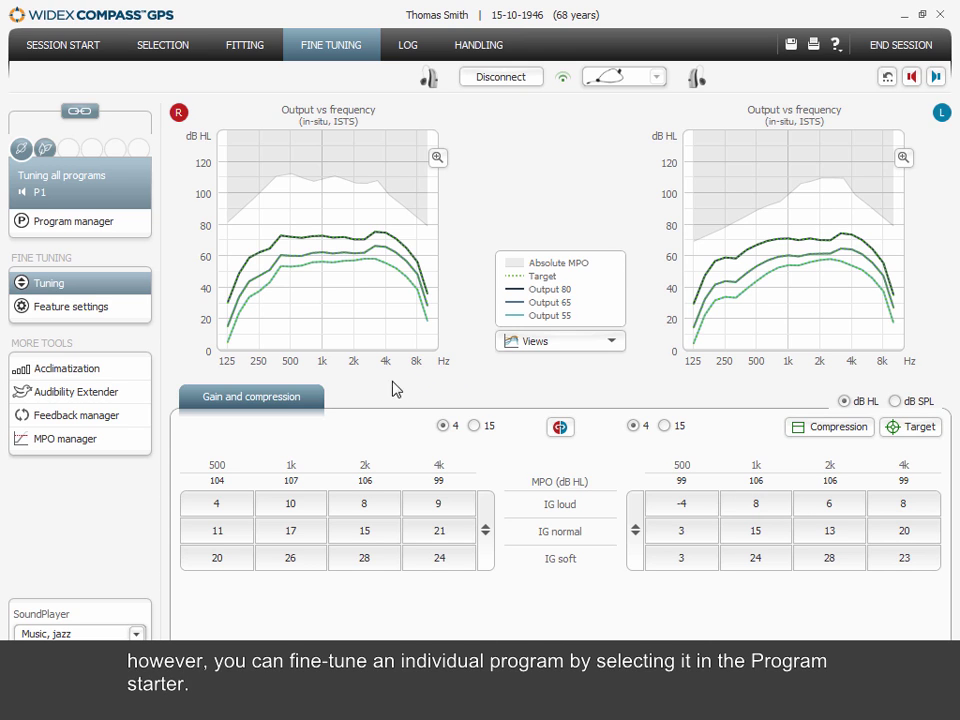
Isolate the P2 Quiet program for tuning and relink all programs, and switch binaural adjustment off and on again.
click(44, 150)
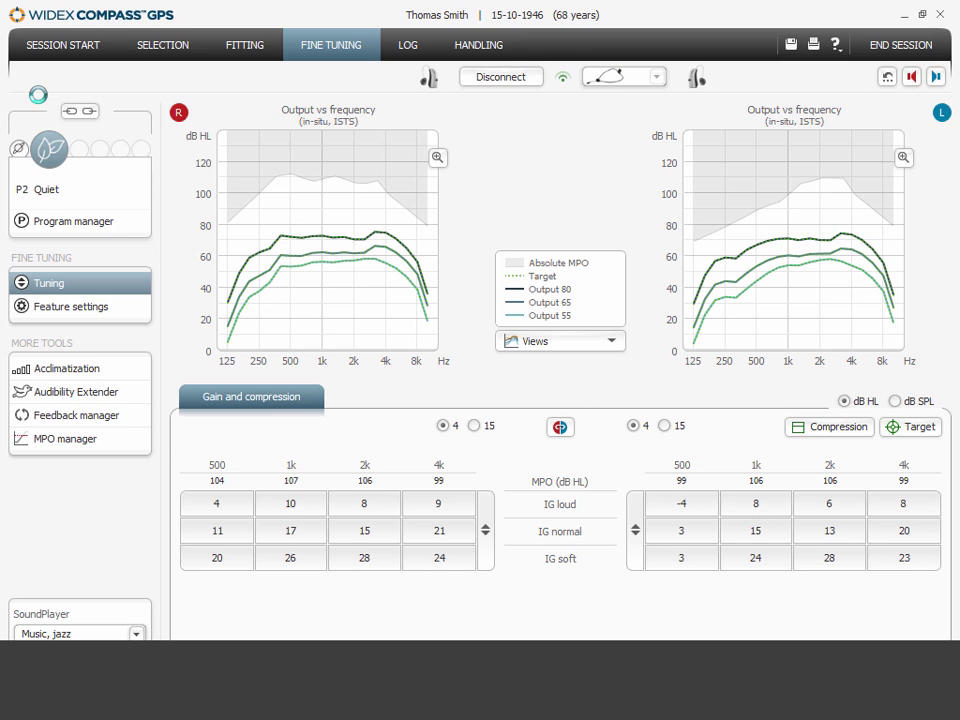
click(80, 110)
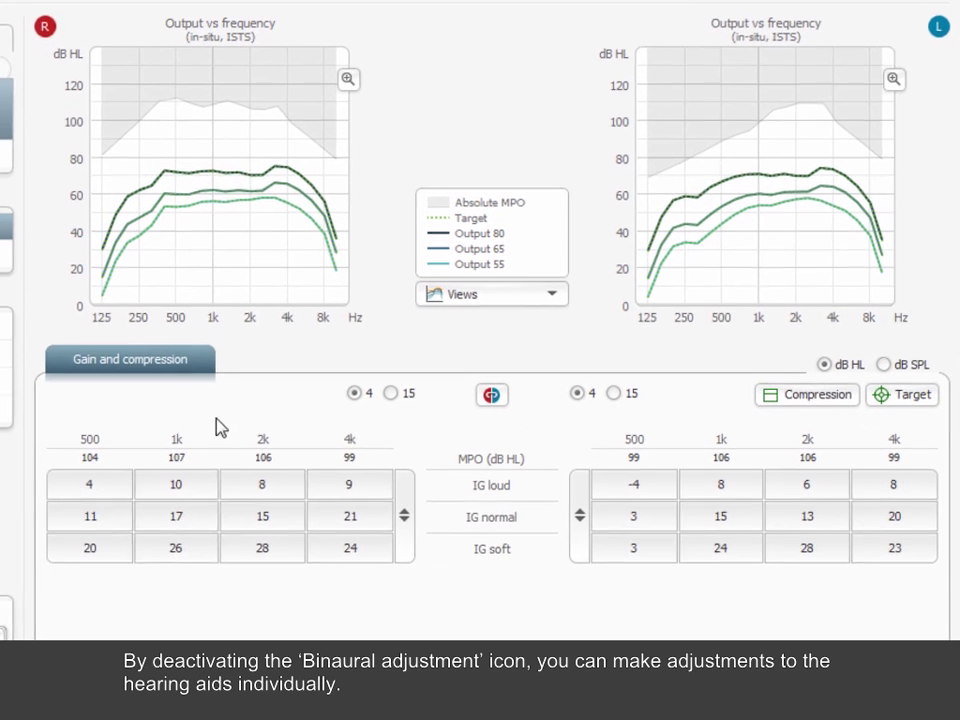
click(484, 392)
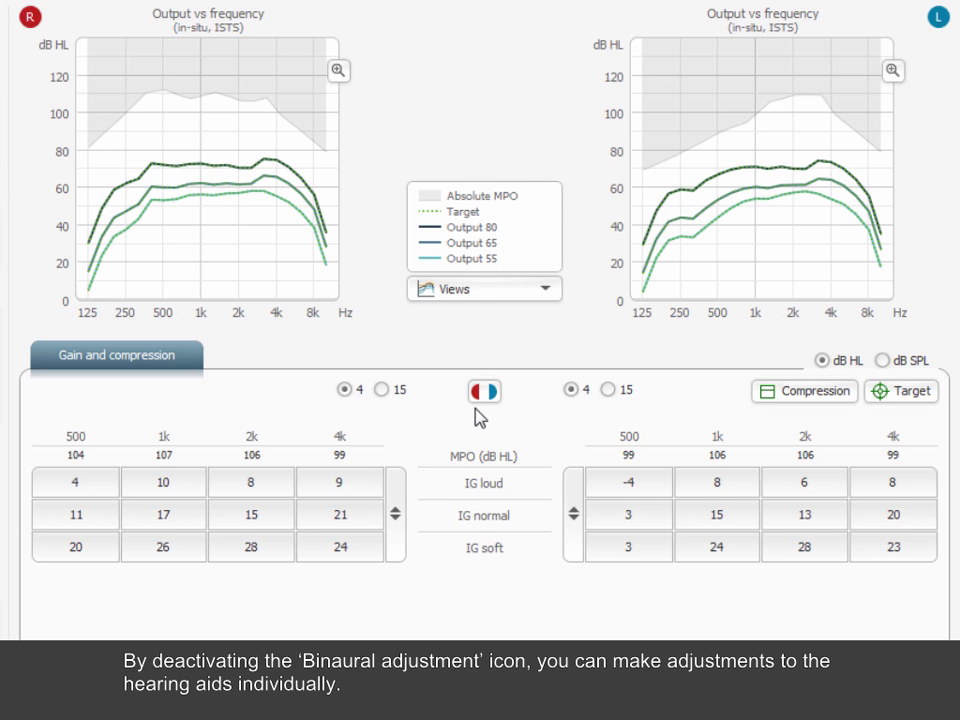
click(484, 392)
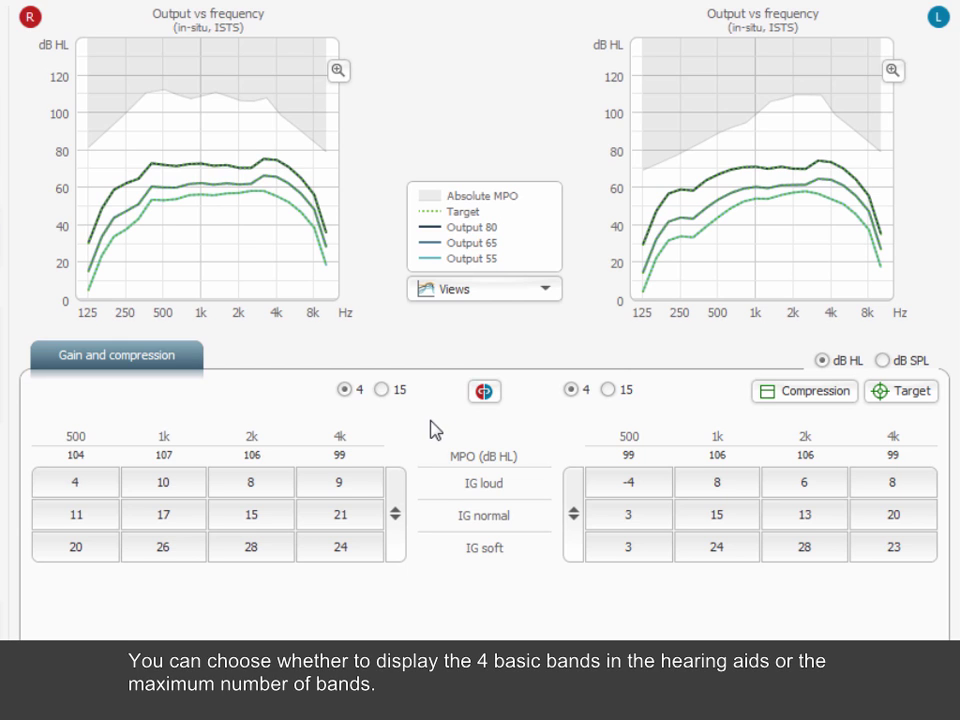
Show all 15 gain bands and lower the IG soft gain at 2500 Hz to 30 on the right and 27 on the left.
click(381, 390)
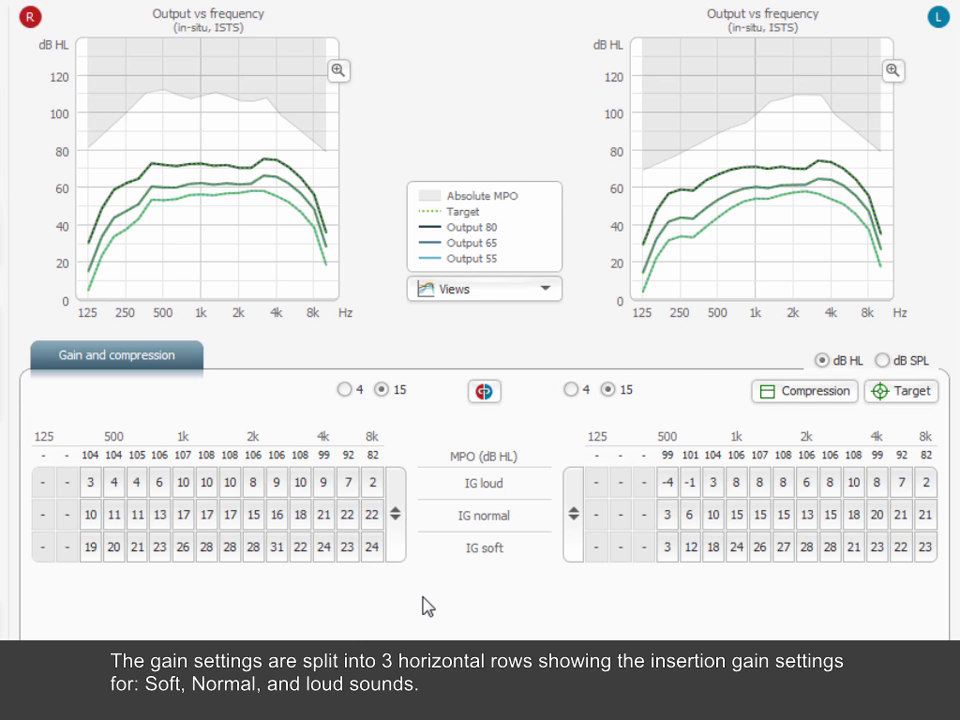
click(276, 550)
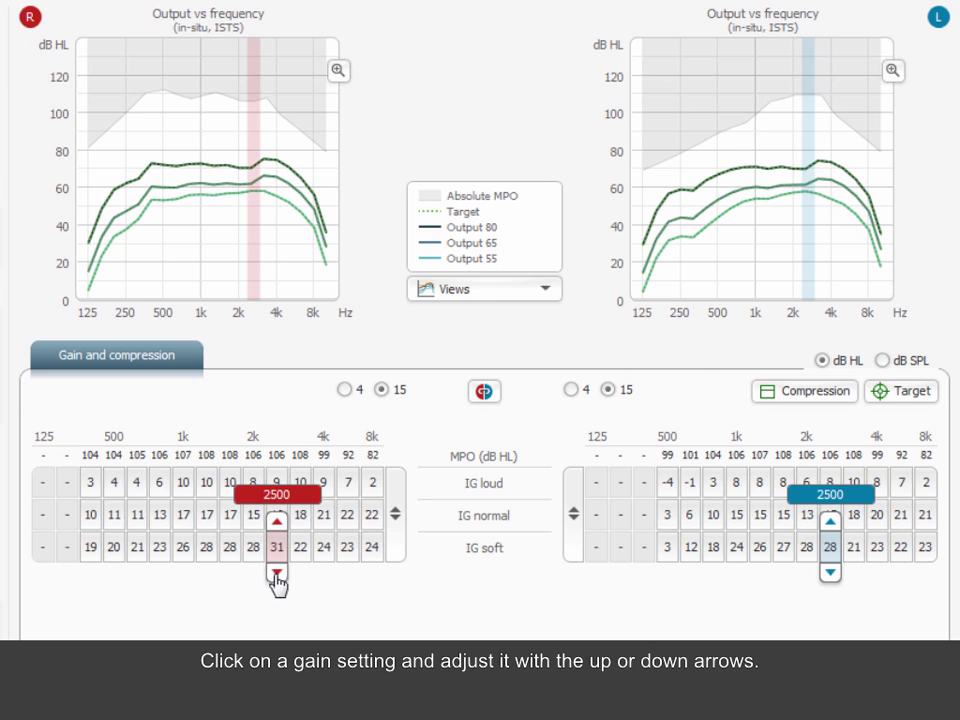
click(276, 574)
click(288, 614)
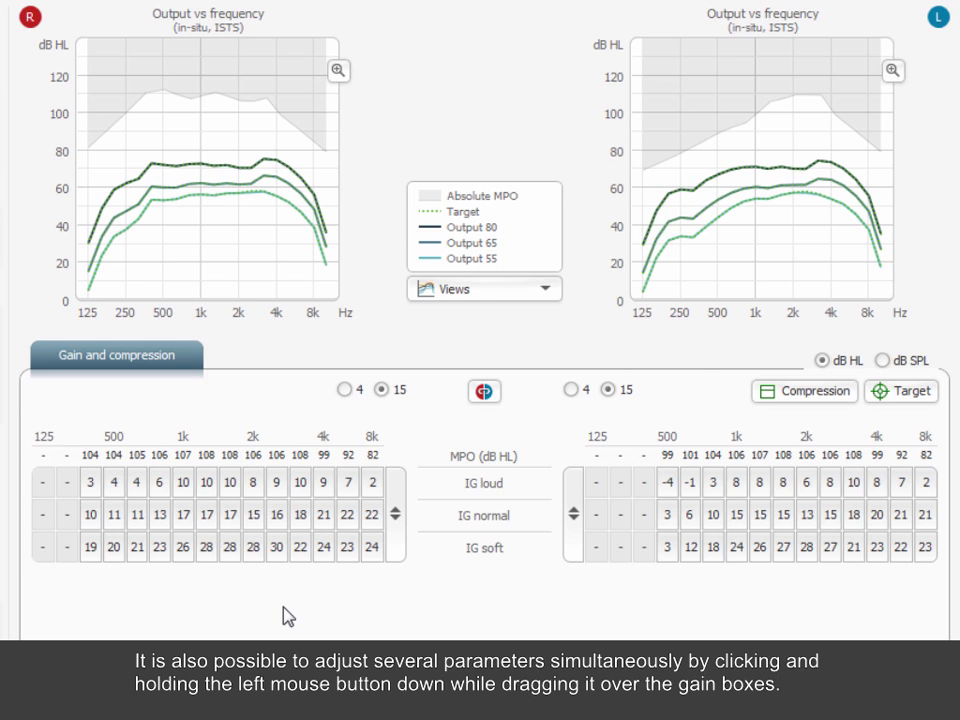
Select the IG soft gains from 2500 to 4000 Hz together for both ears and clear the selection.
click(277, 550)
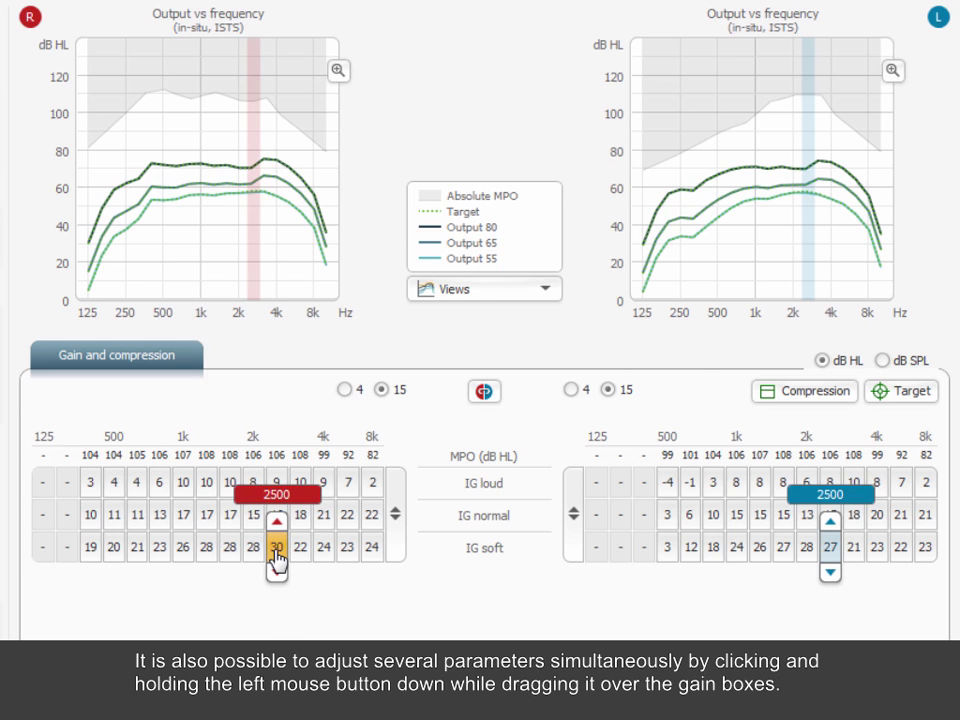
drag(277, 560, 327, 563)
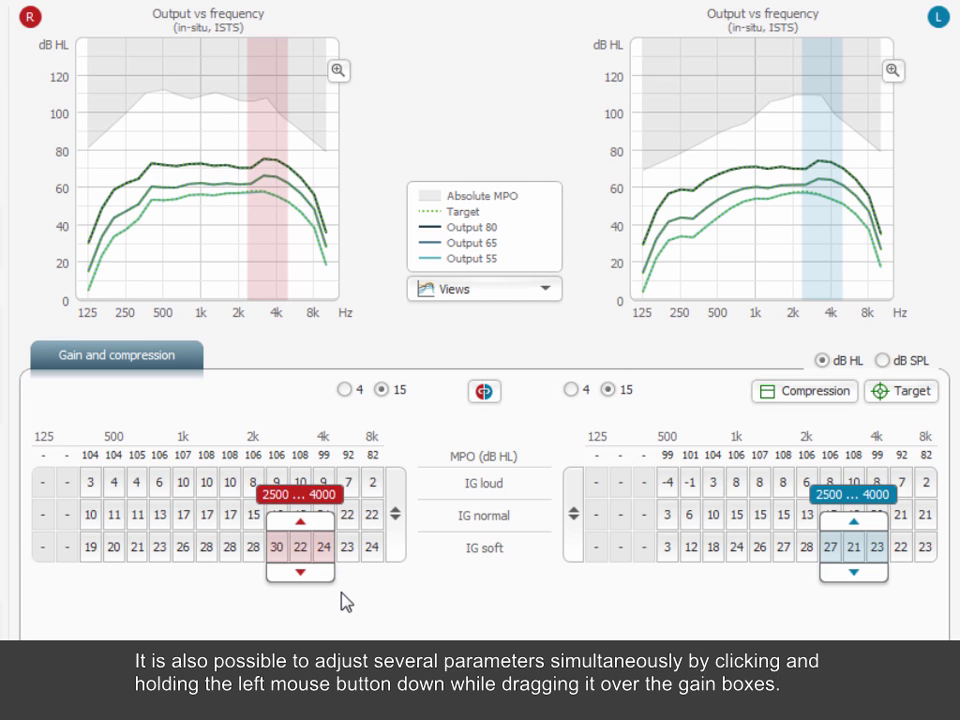
click(343, 601)
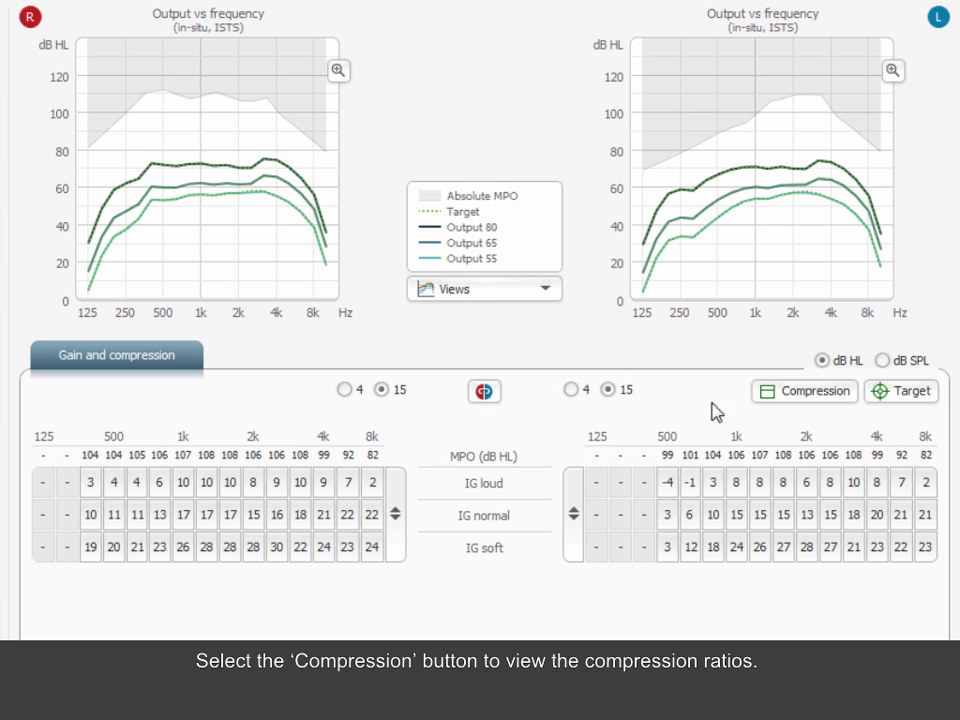
Show and hide the compression ratios in the gain table, and check the target option.
click(768, 395)
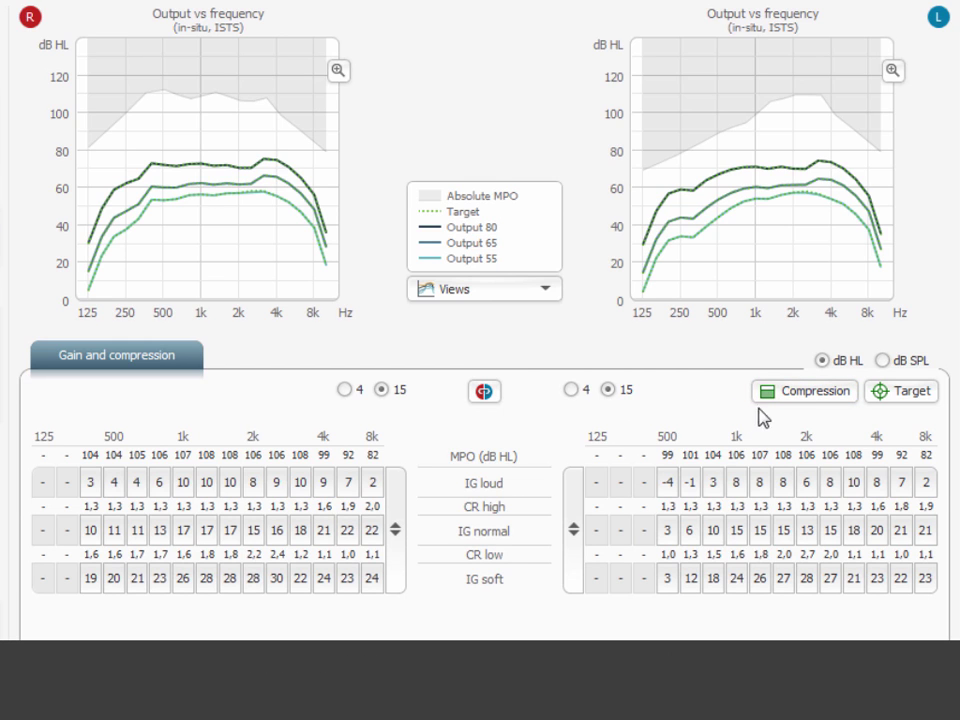
click(767, 398)
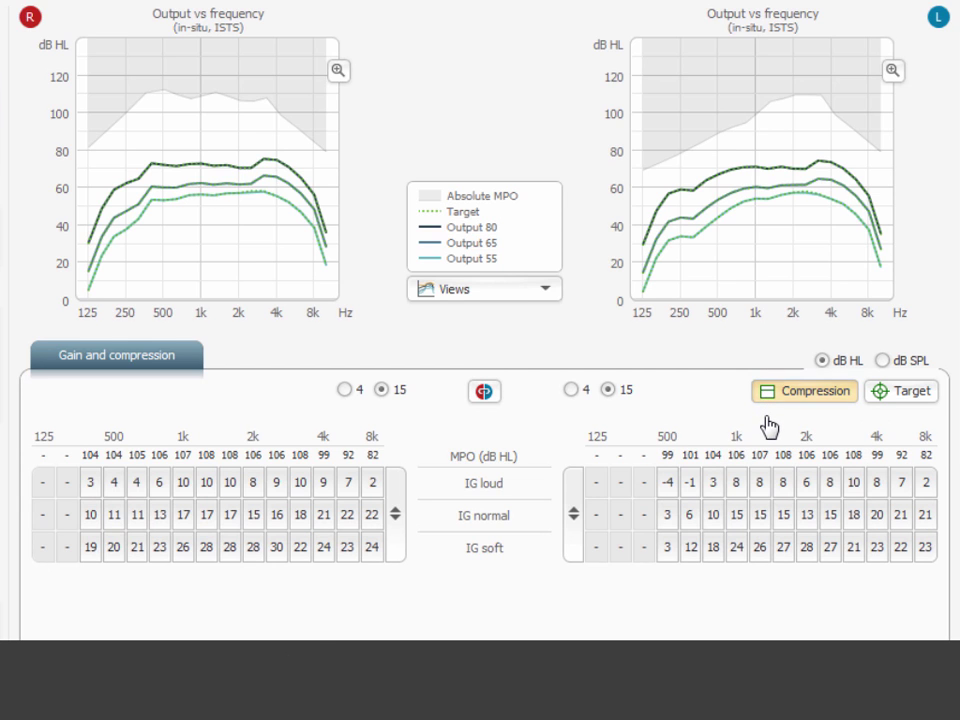
click(881, 395)
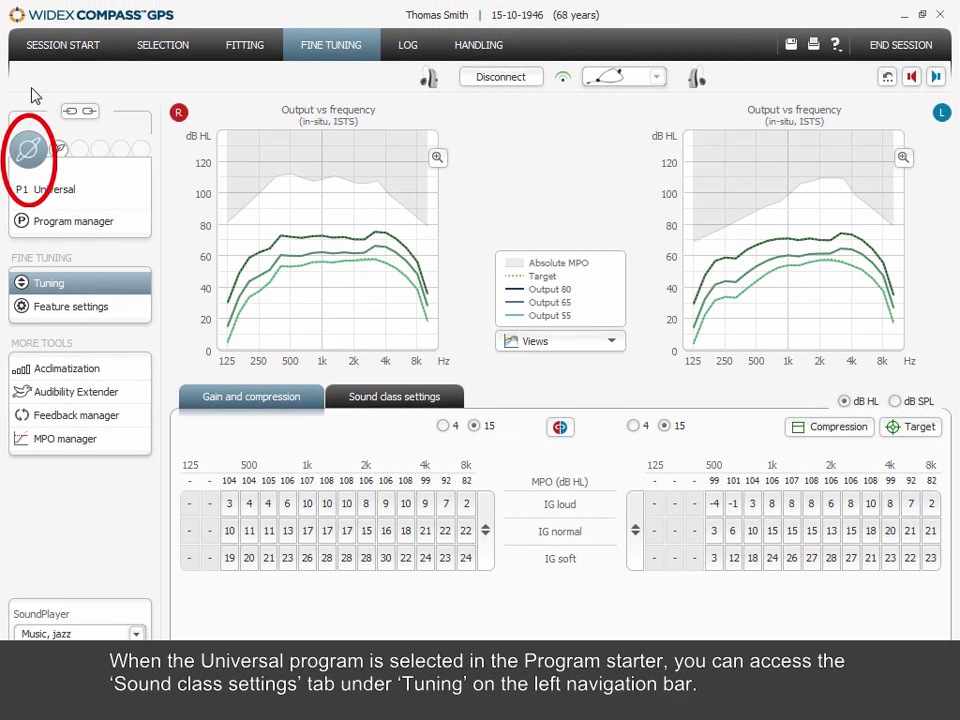
In the Universal program's Transport sound class, move without speech one step toward More comfort and with speech one step toward More audibility.
click(352, 397)
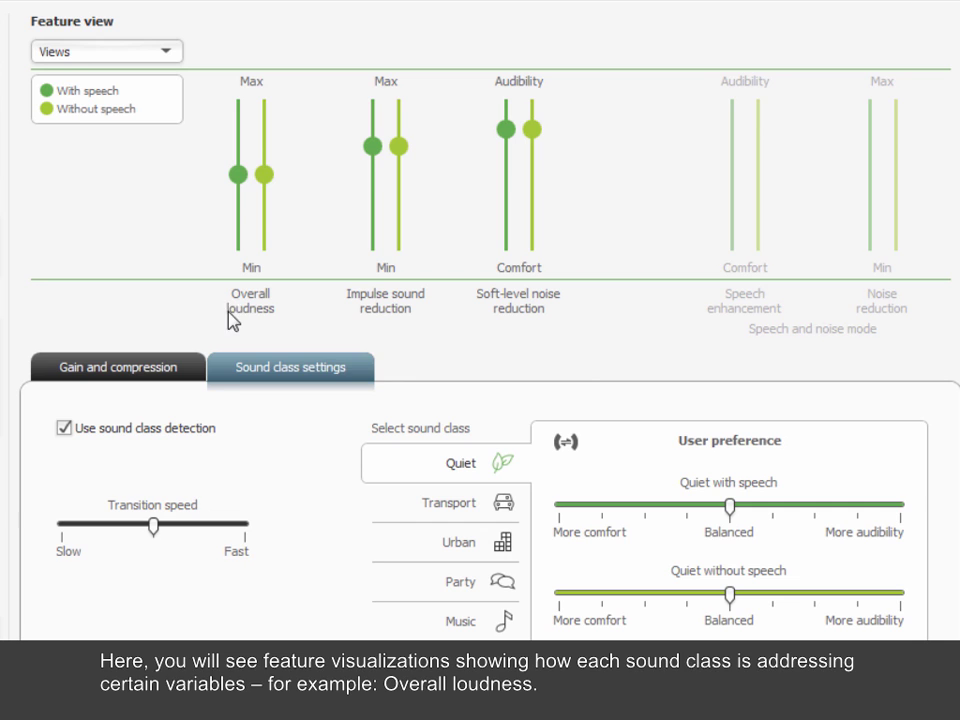
mouse_move(237, 299)
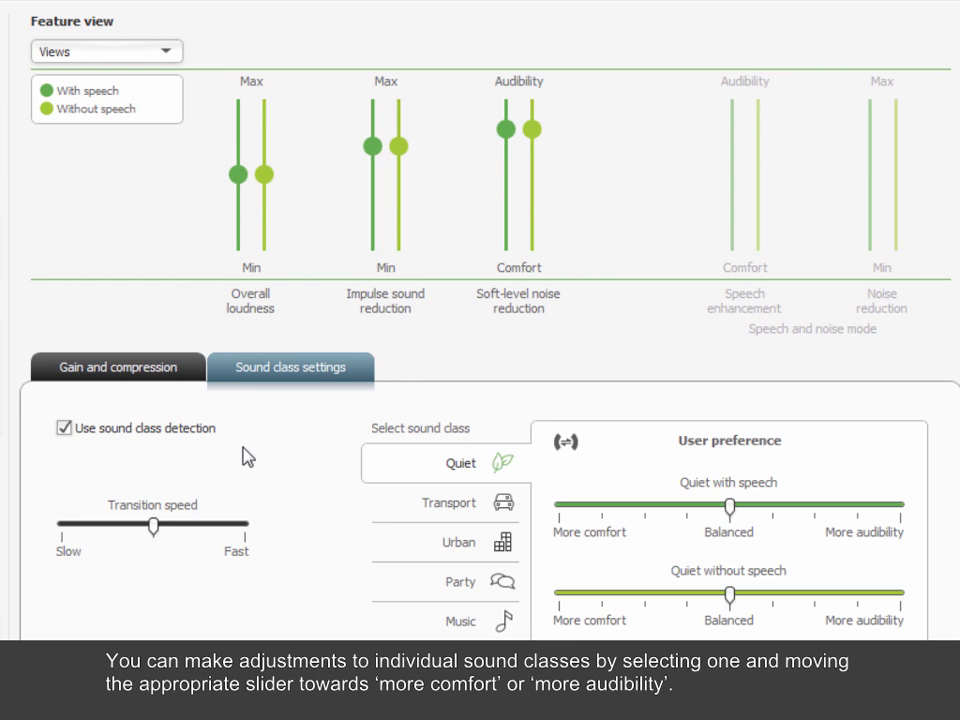
click(390, 508)
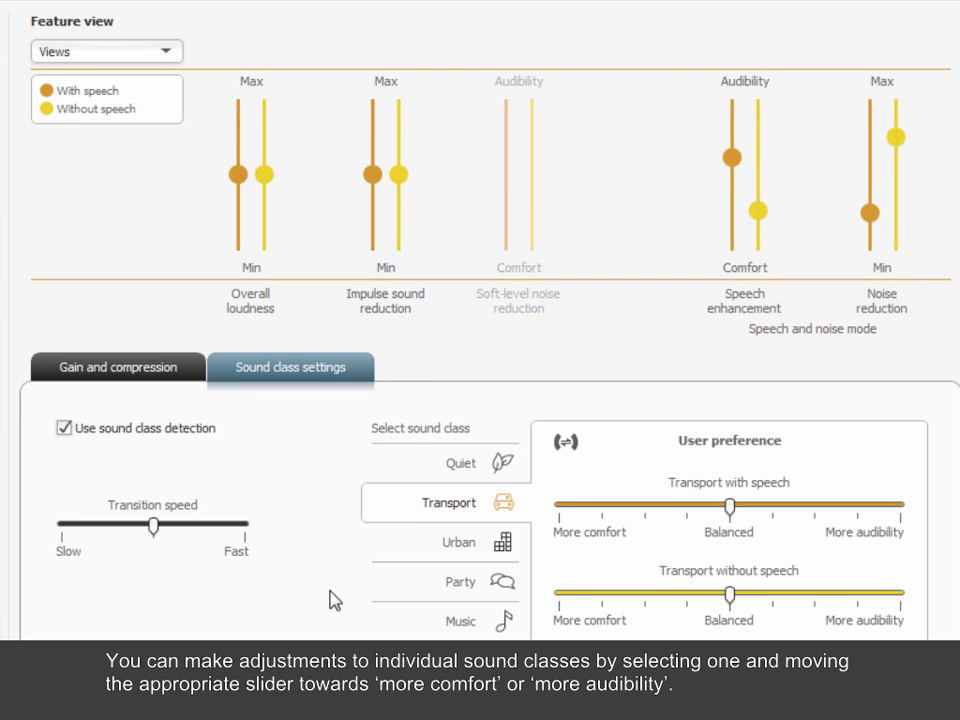
click(687, 596)
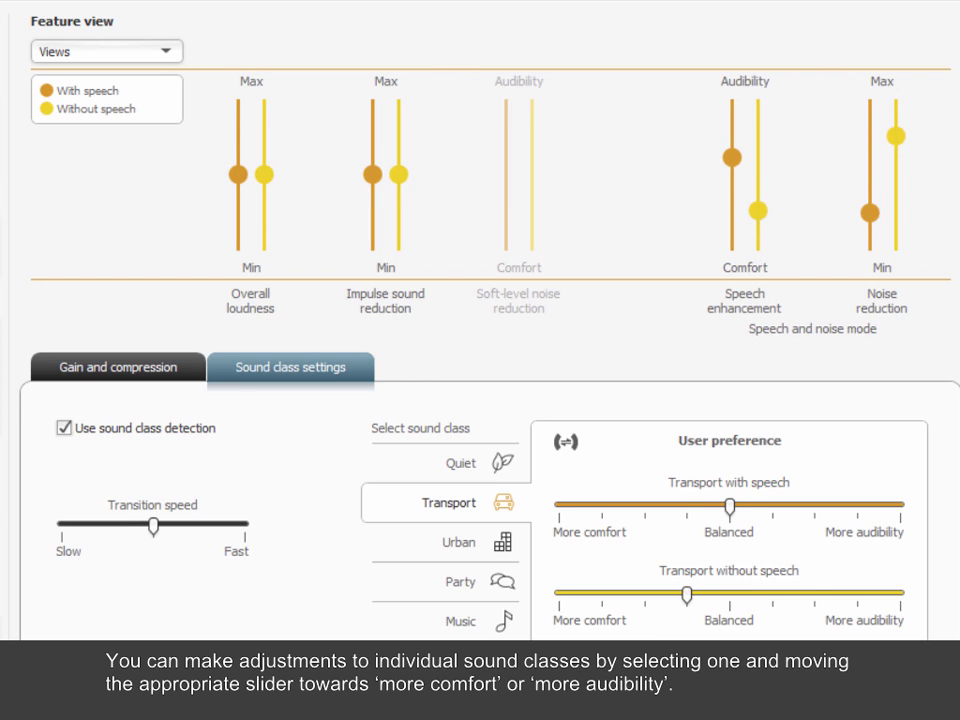
click(776, 511)
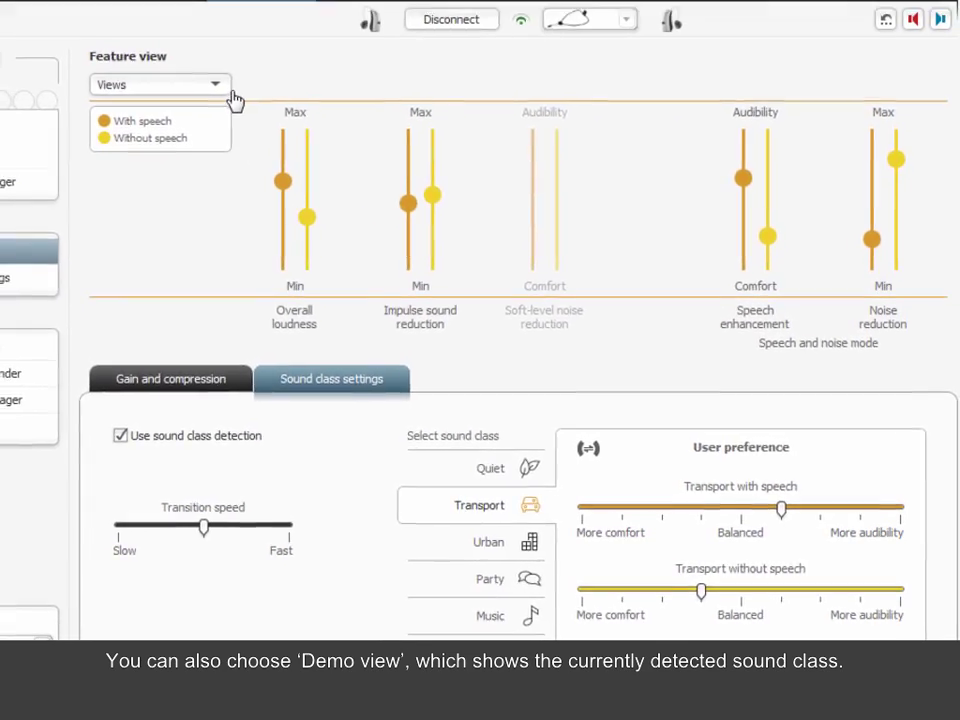
Switch the sound class graphic from Feature view to Demo view.
click(172, 60)
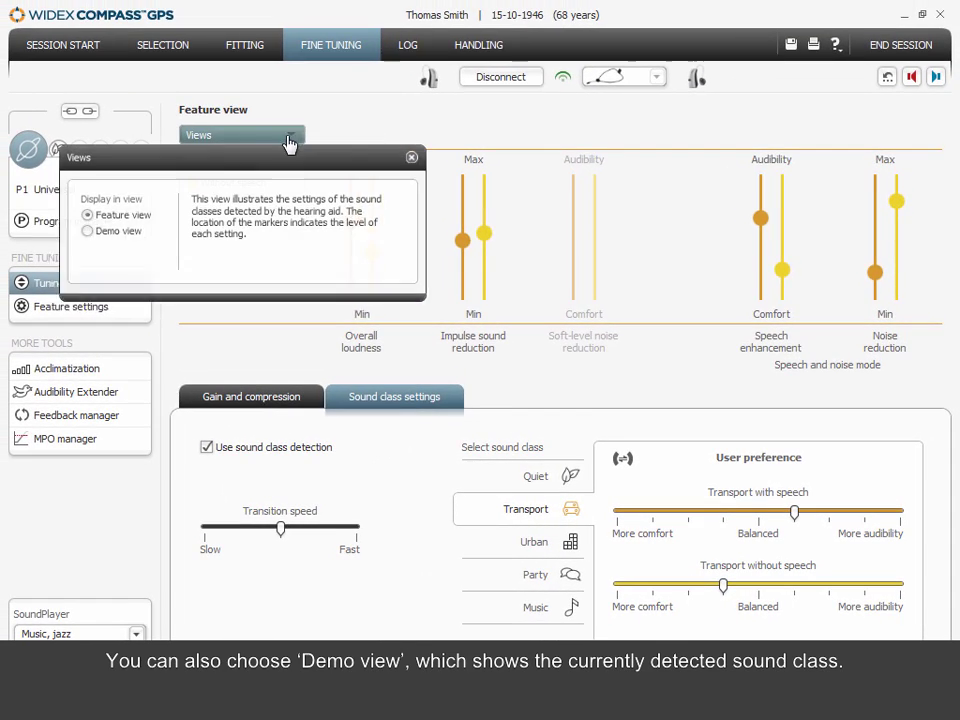
click(120, 243)
click(423, 158)
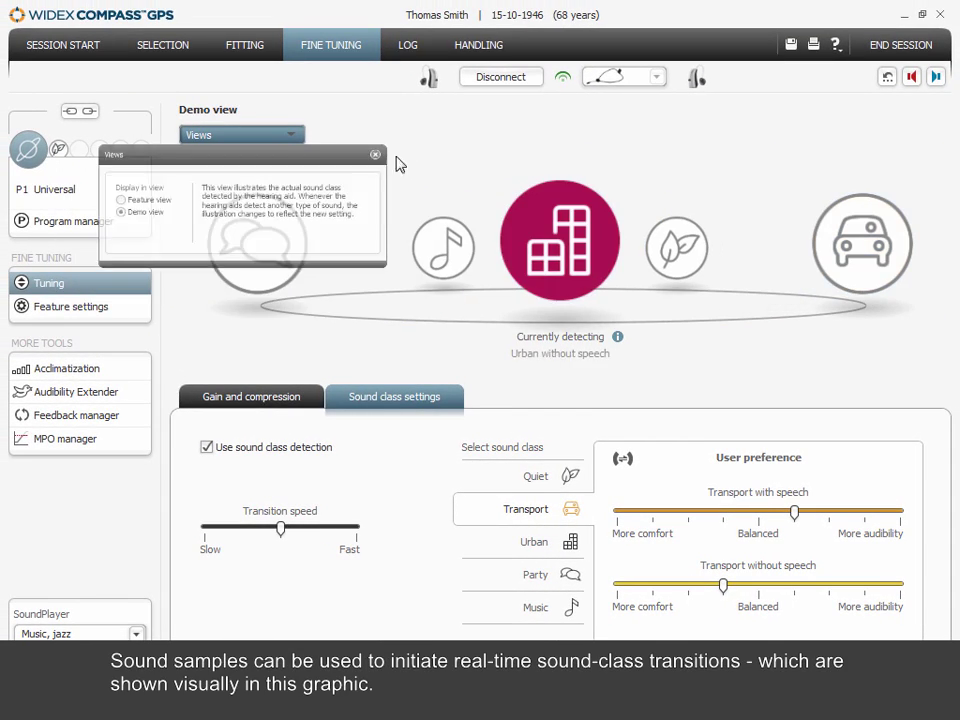
mouse_move(364, 167)
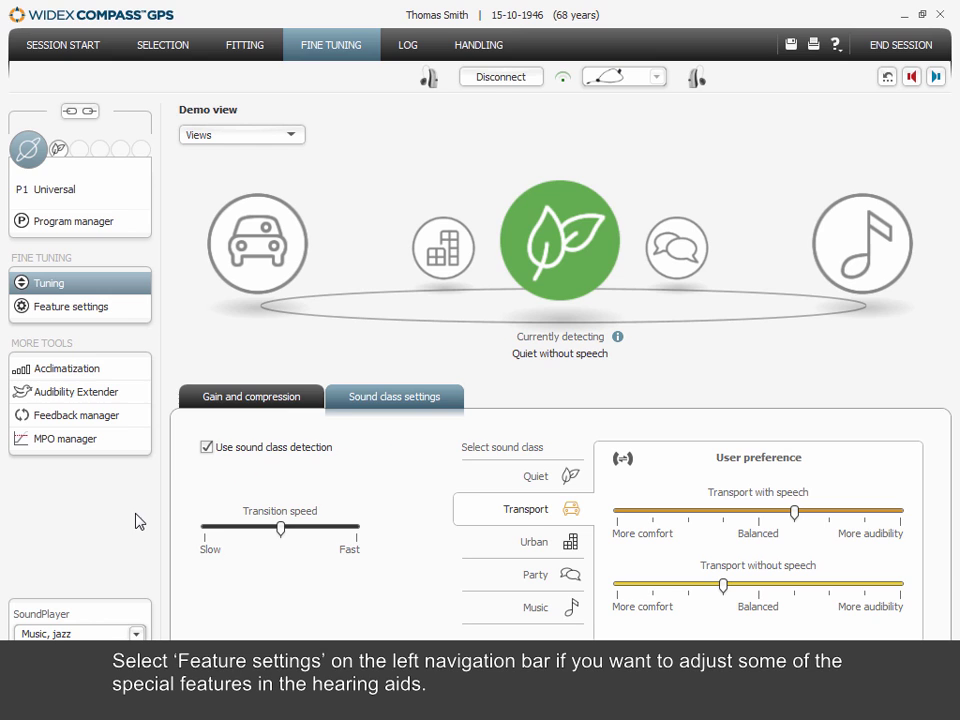
Review the microphone modes in the feature settings and confirm HD Locator with Digital Pinna for both ears.
click(149, 316)
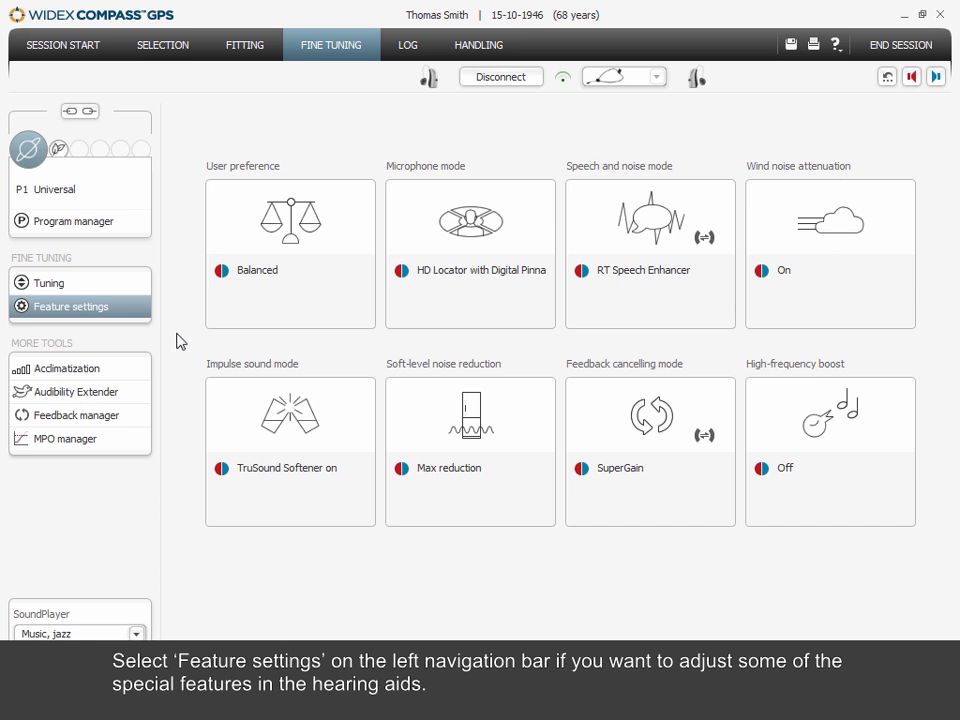
click(484, 304)
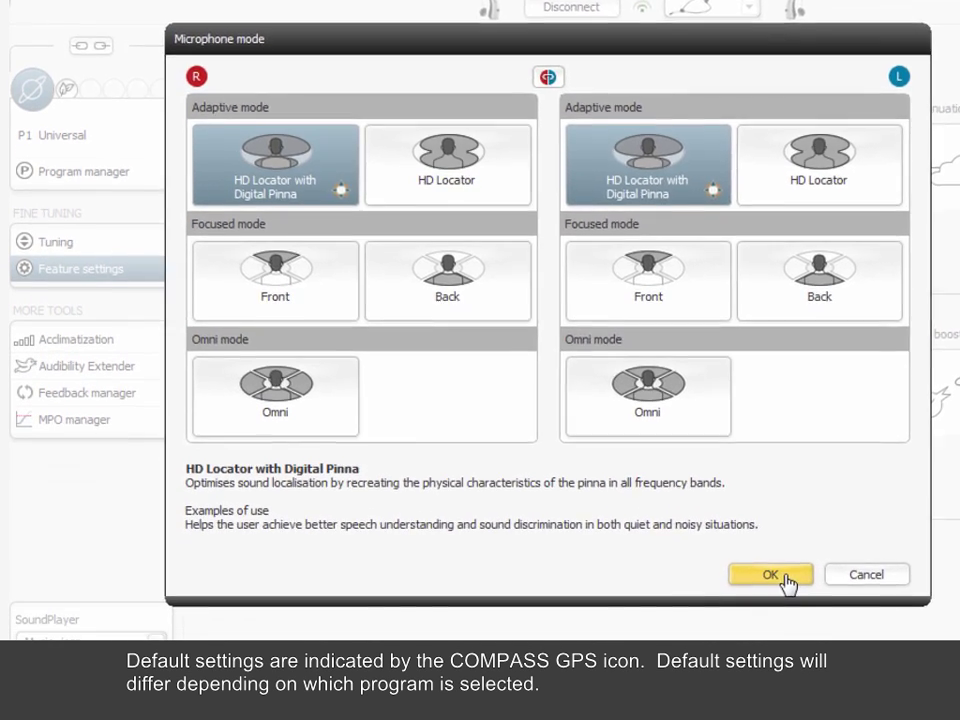
click(776, 618)
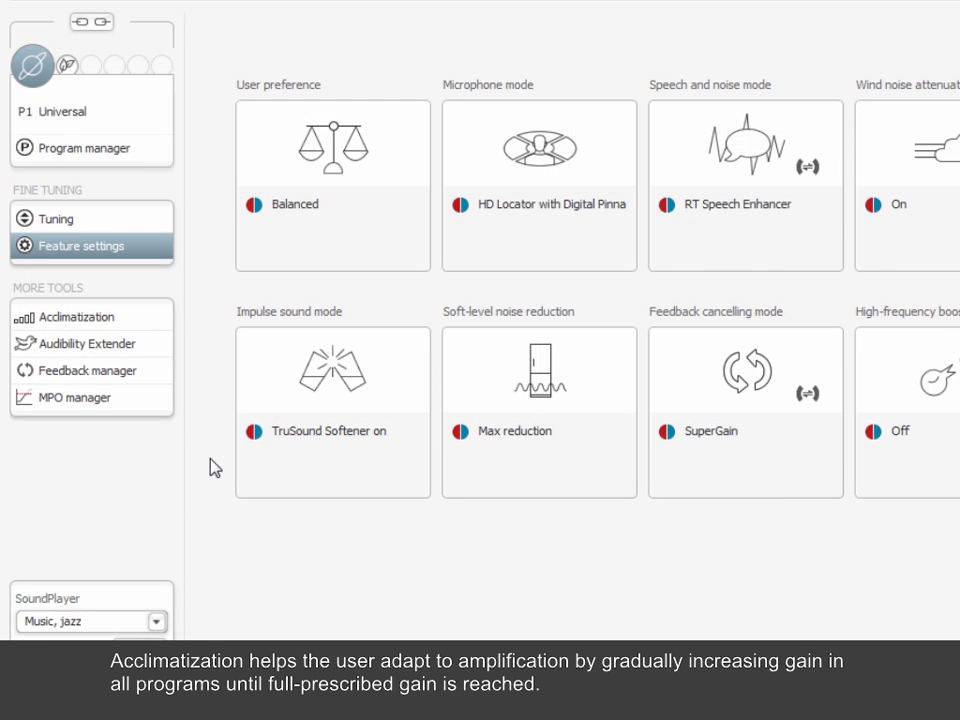
Turn on acclimatization for both hearing aids and set the acclimatization type to Manual.
click(165, 318)
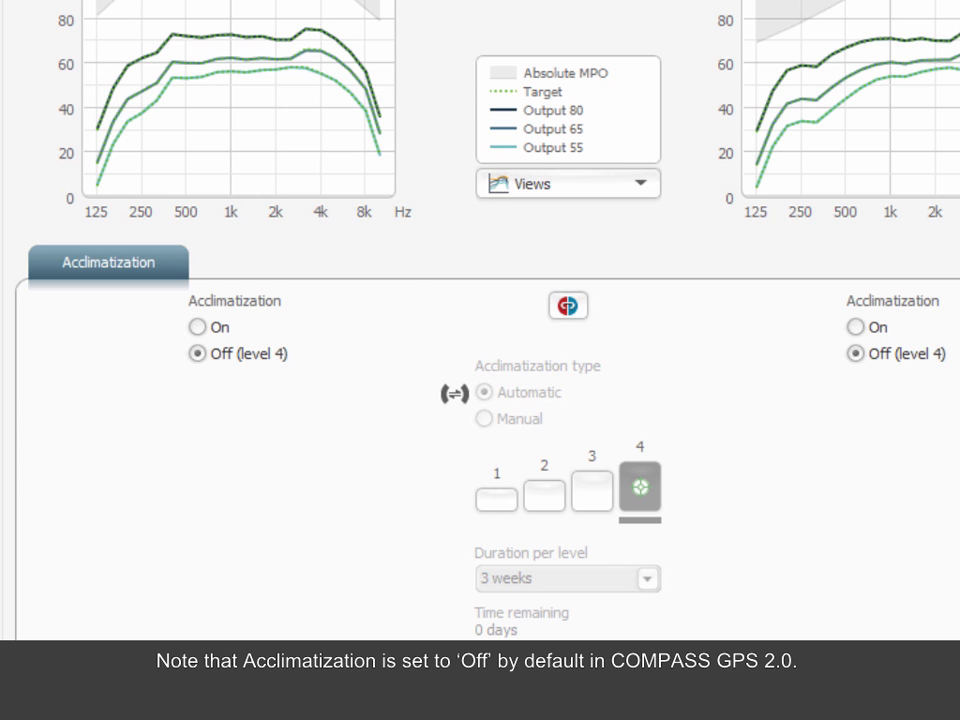
click(197, 328)
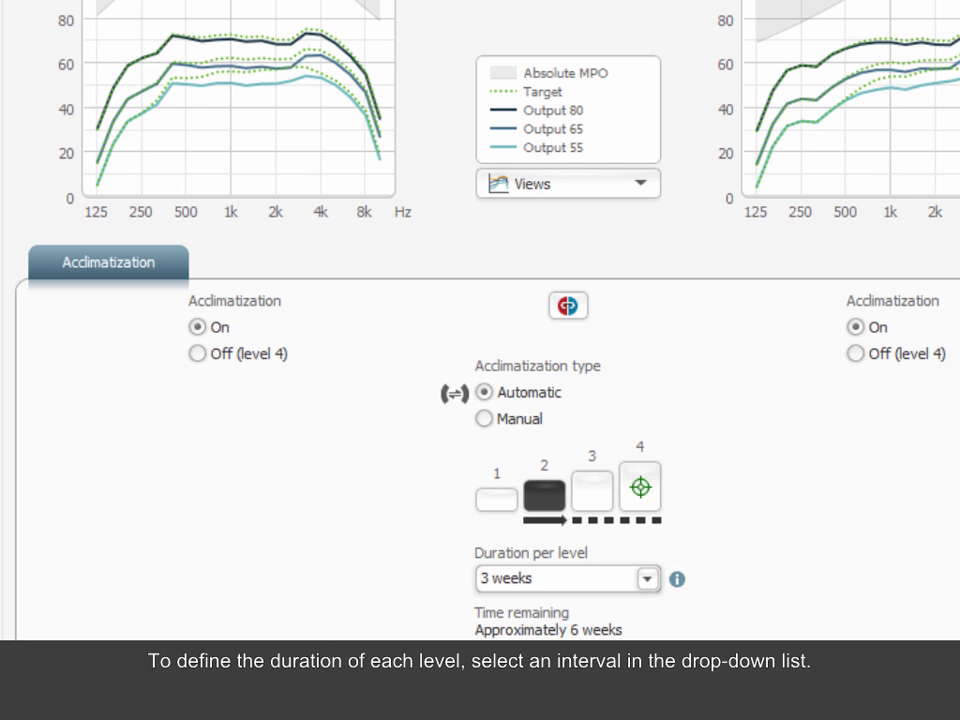
click(649, 581)
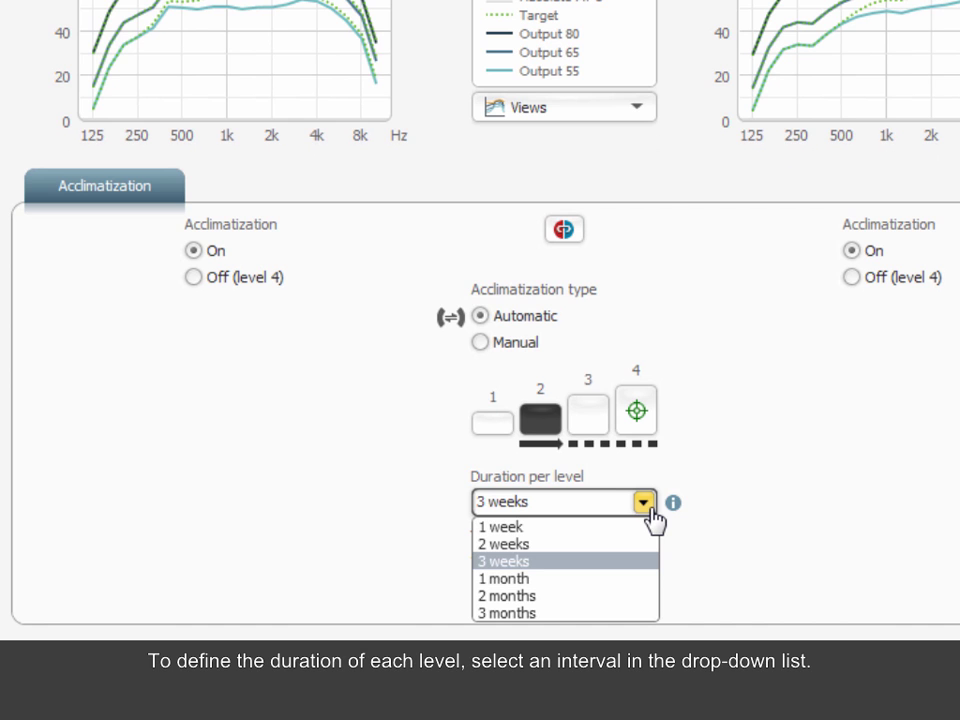
click(651, 510)
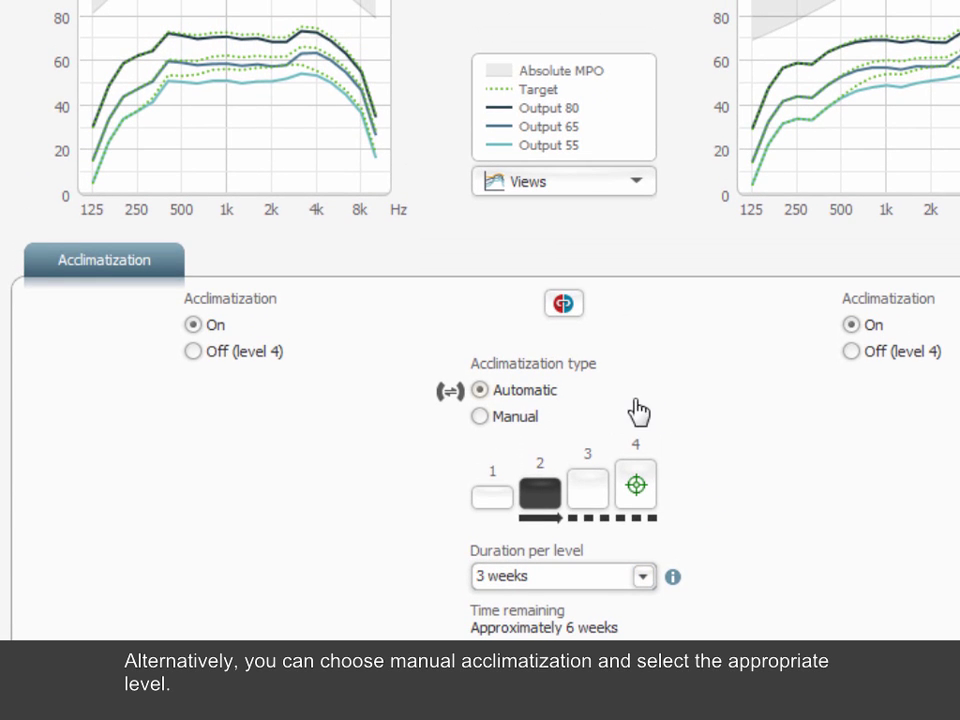
click(478, 418)
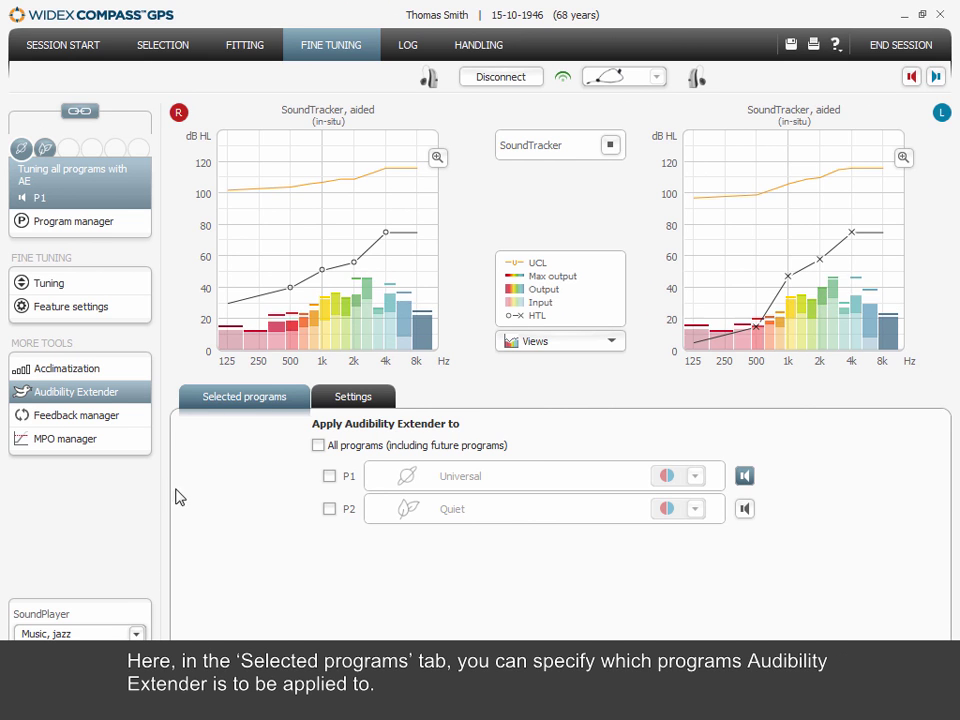
Apply Audibility Extender to program P1 Universal and enable Audibility Extender acclimatisation in its settings.
click(330, 477)
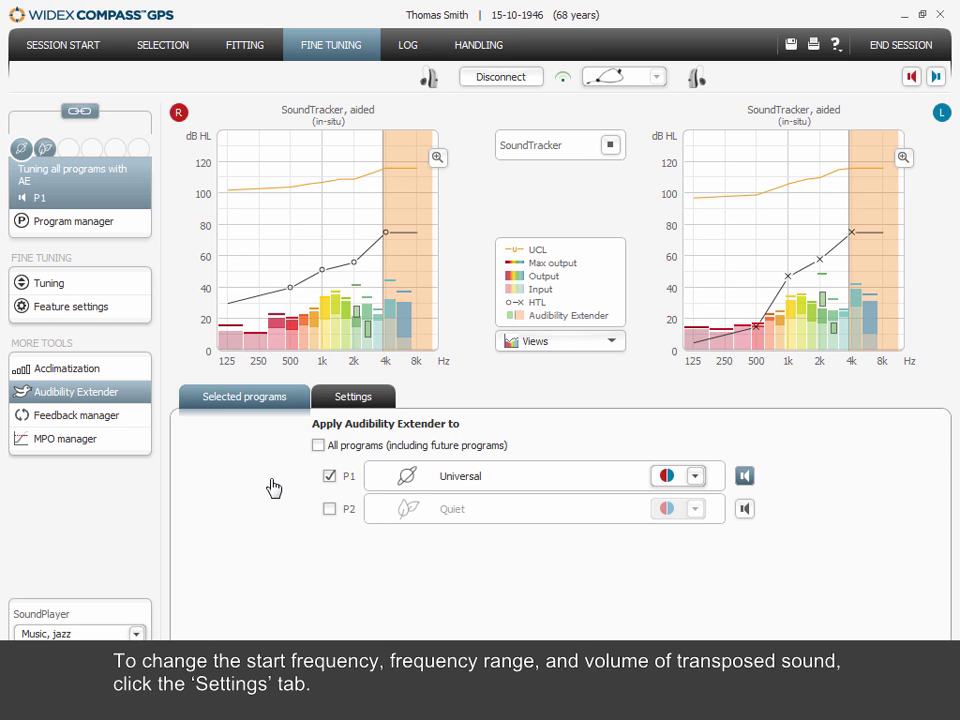
click(332, 405)
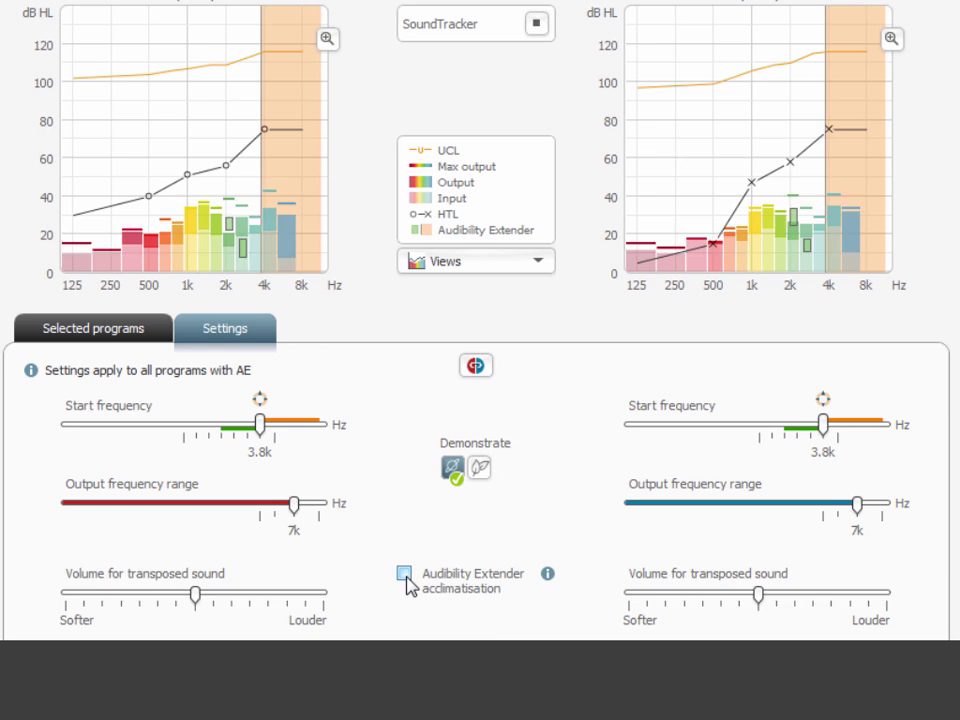
click(405, 575)
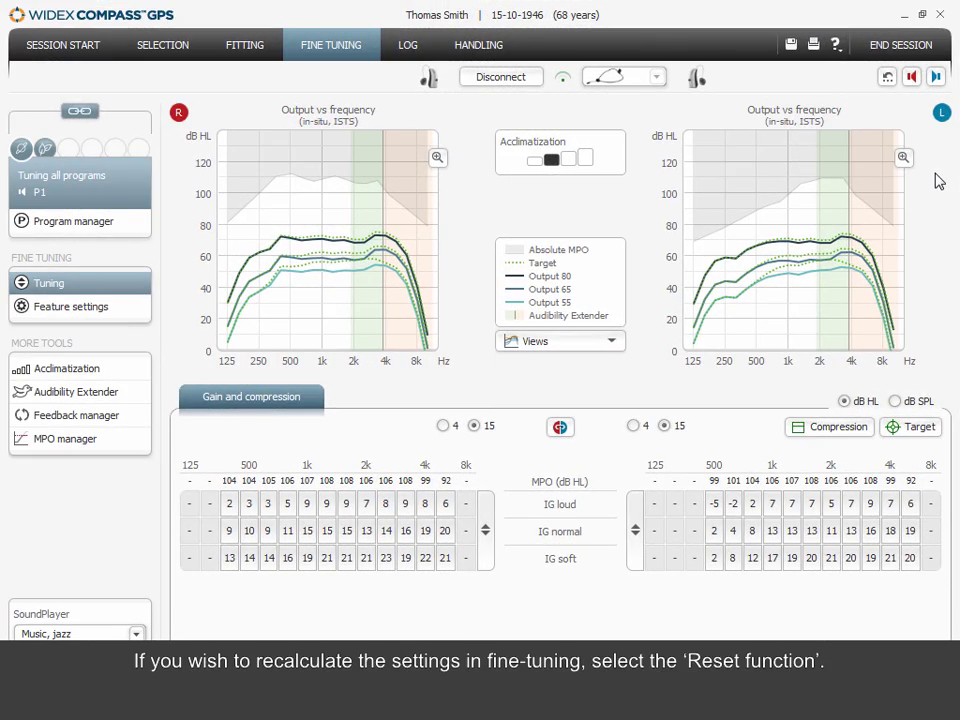
Look over the reset options available for the fine tuning and leave them without choosing any.
click(887, 77)
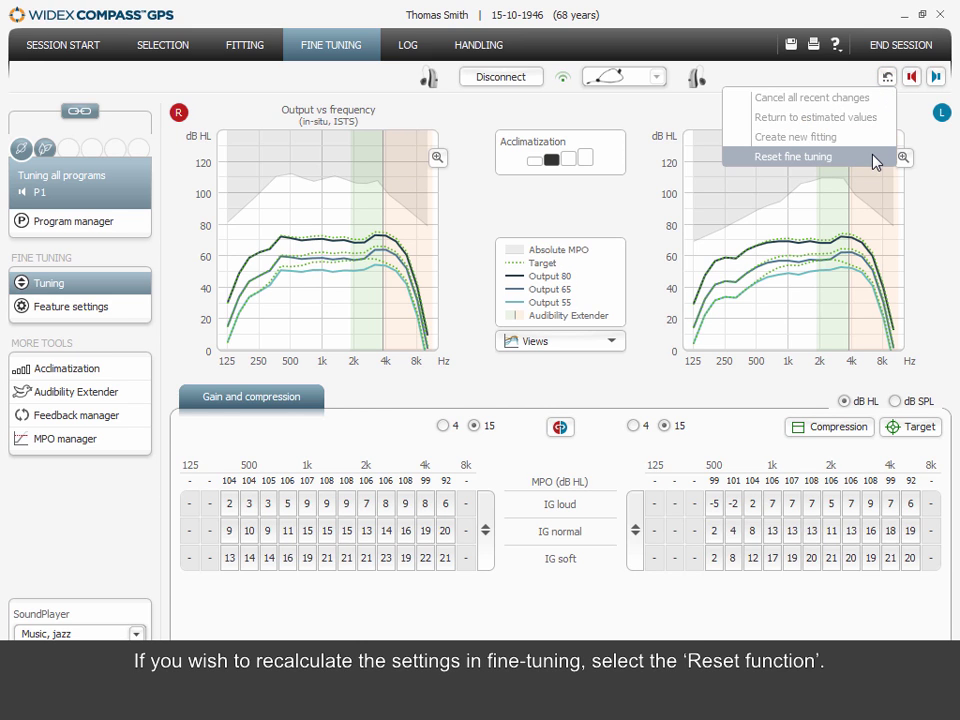
click(937, 153)
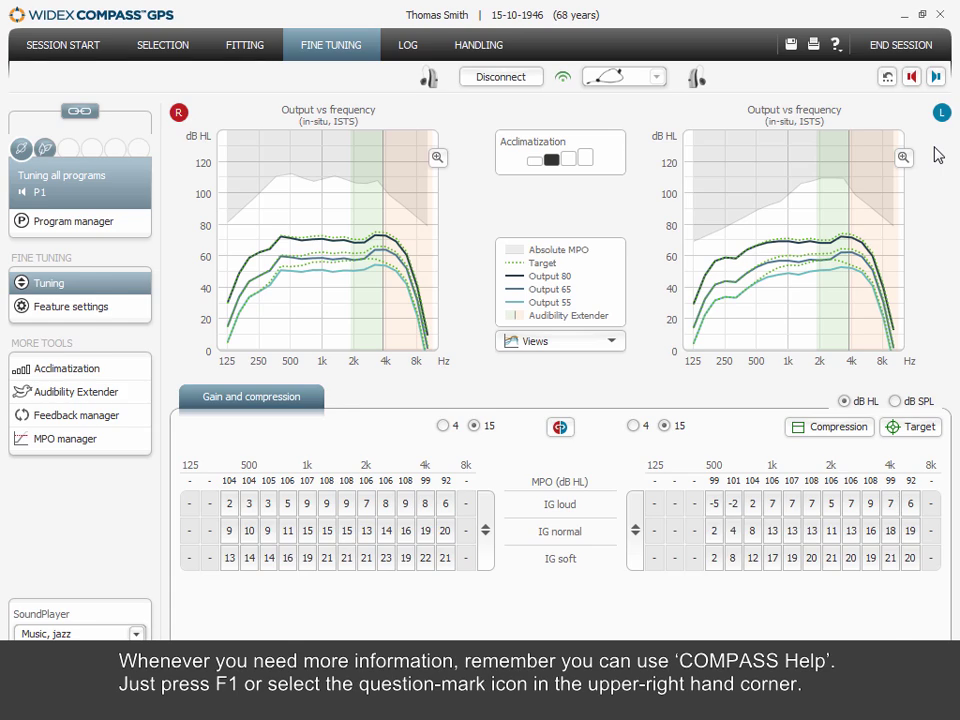
View the COMPASS help topic on Tuning, close it, and list the other help resources.
key(F1)
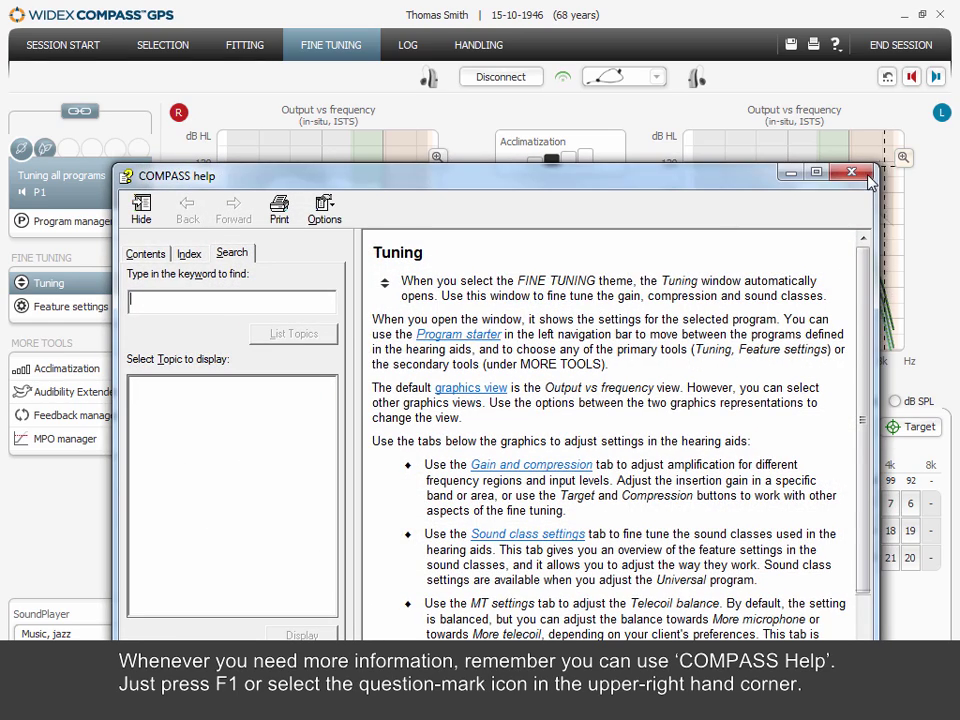
click(866, 177)
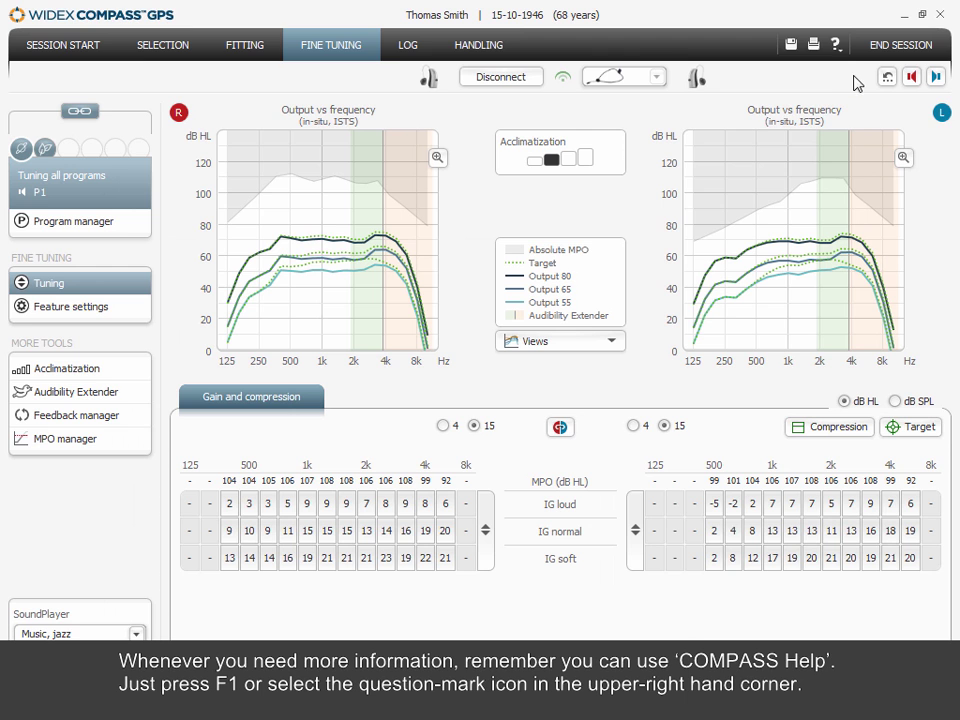
click(836, 46)
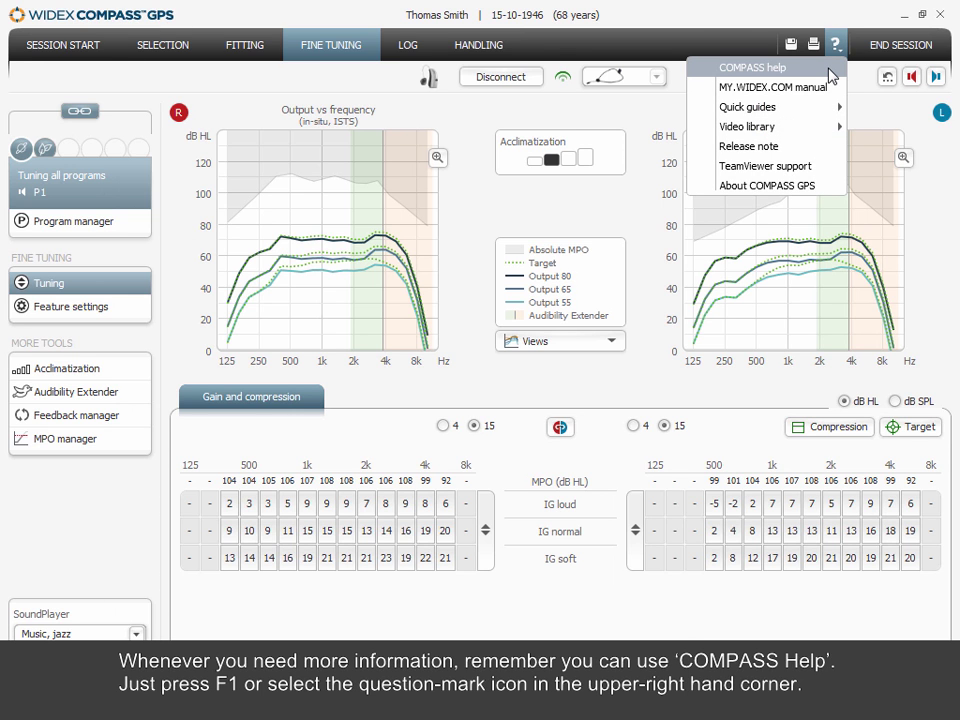